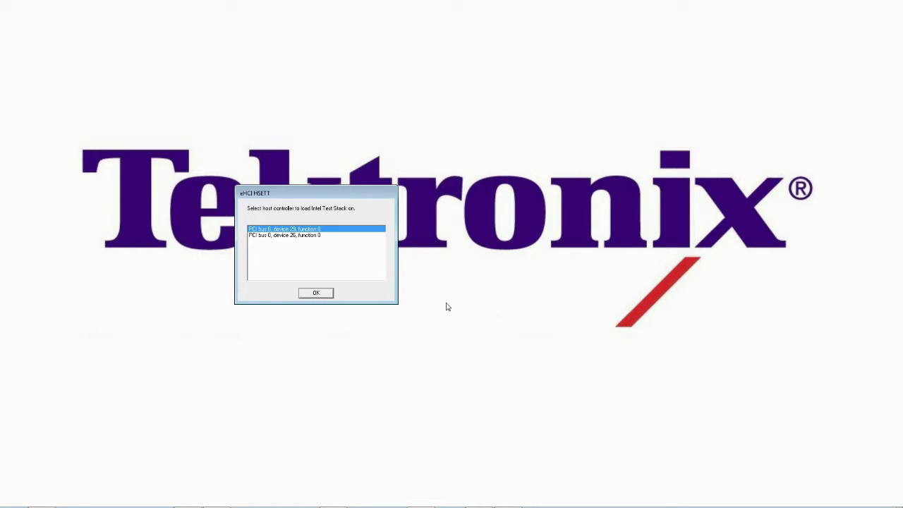
Load the HSETT test stack on the host controller at PCI bus 0, device 29, function 0.
left_click(317, 294)
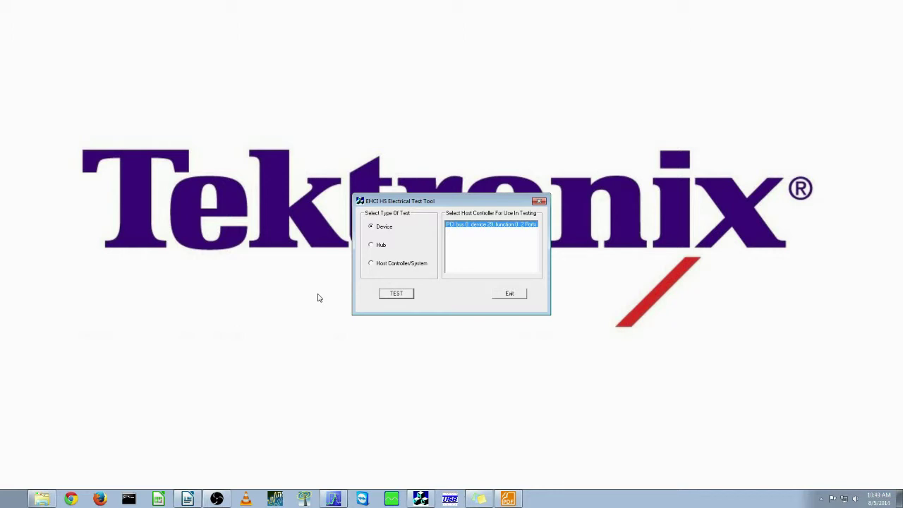
Start a Device test and enumerate the bus twice until it reports 'Enumeration Successful'.
left_click(397, 294)
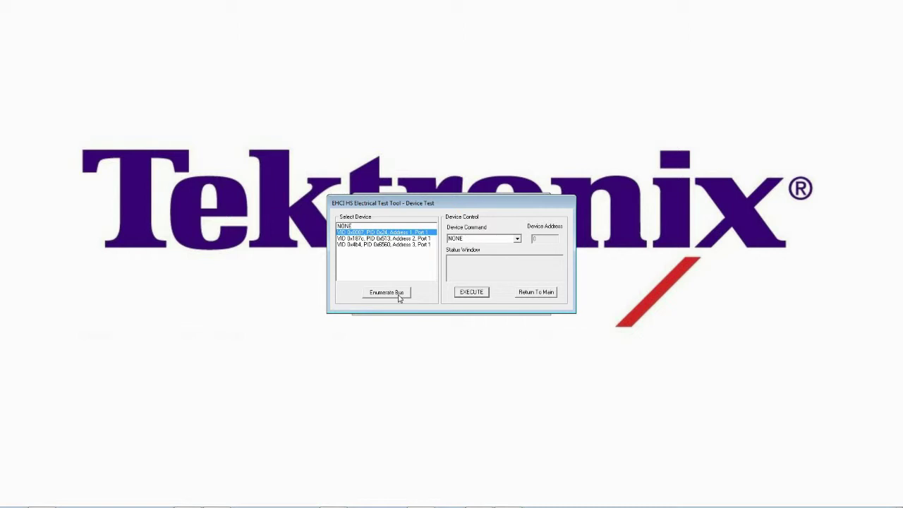
left_click(399, 295)
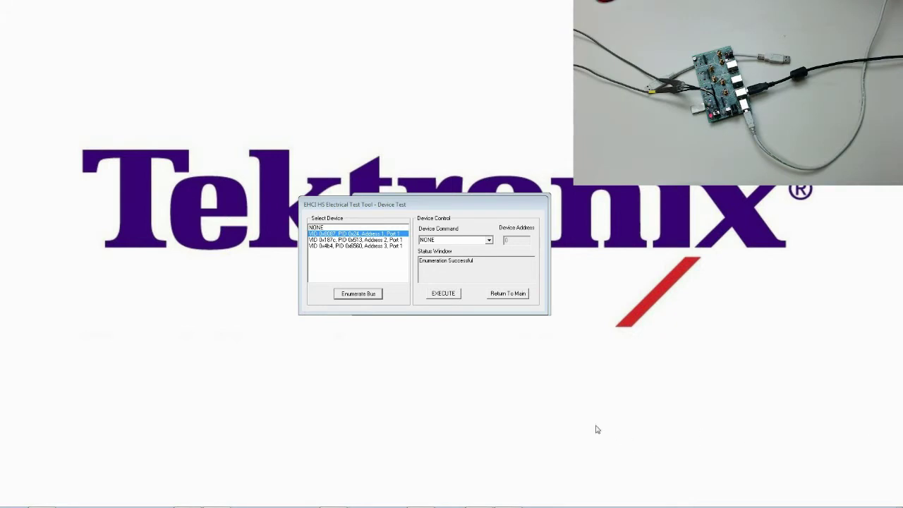
left_click(351, 295)
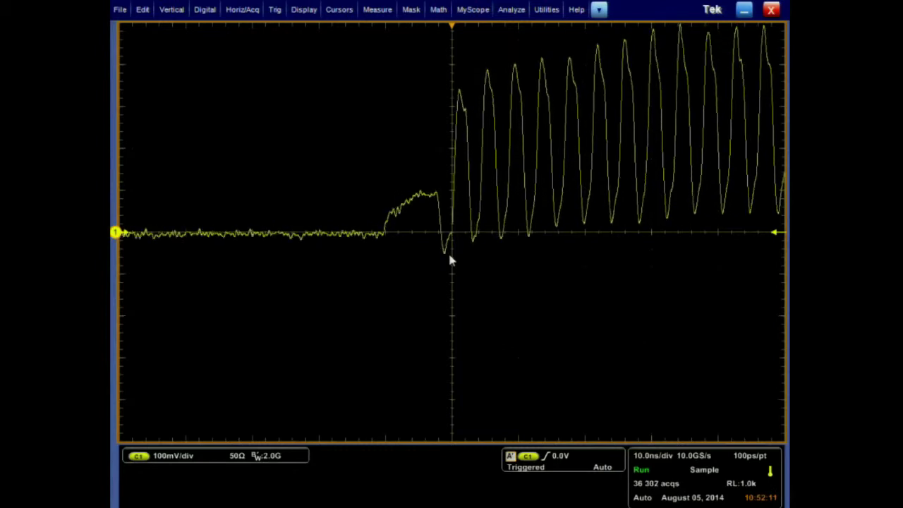
Launch the USB2.0 Test Package from TekScope's Analyze menu.
left_click(511, 10)
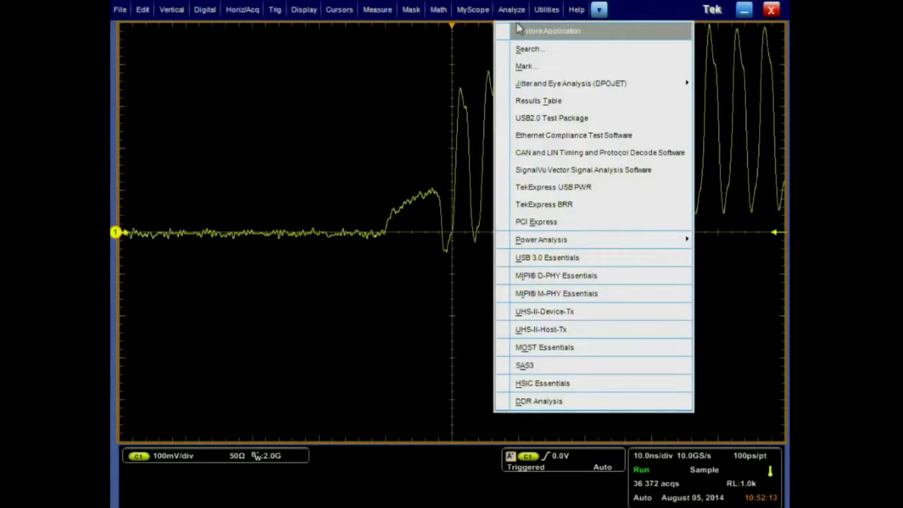
left_click(530, 118)
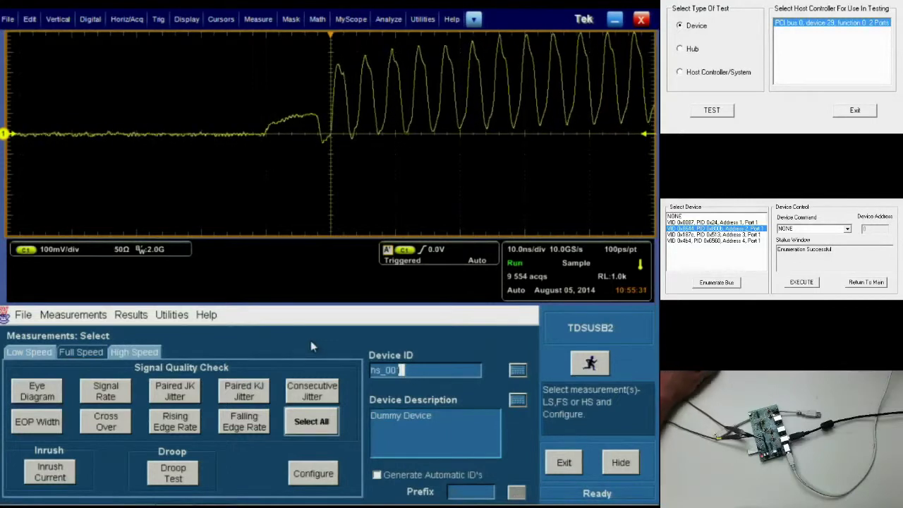
Select the High Speed Suspend measurement and open its configuration with D+ on Ch1, D- on Ch2.
left_click(150, 355)
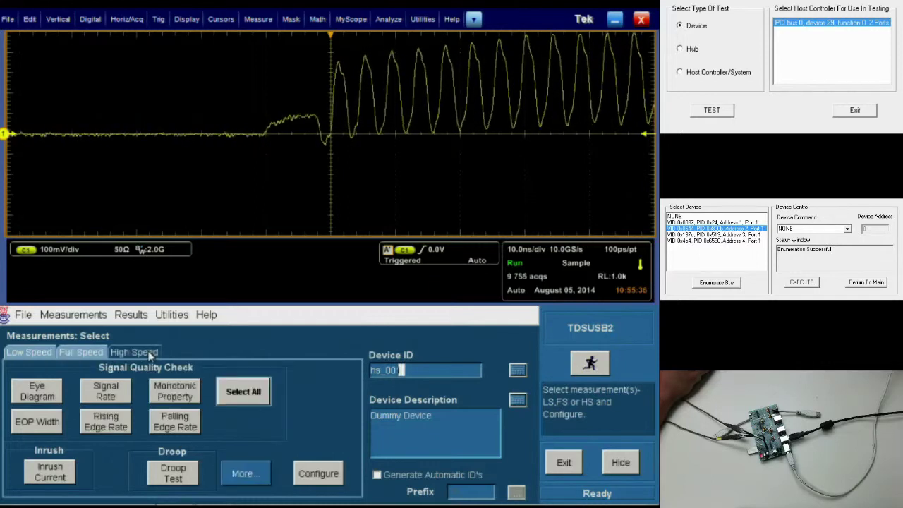
left_click(243, 476)
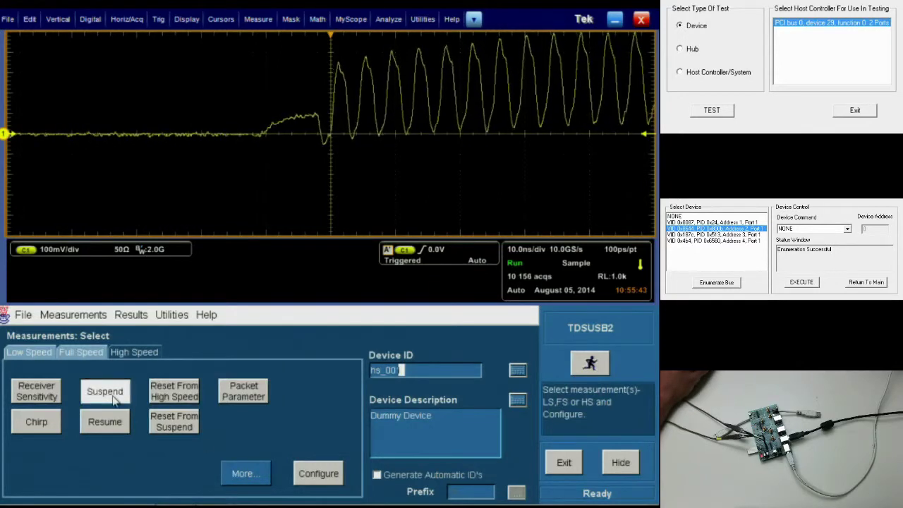
left_click(310, 472)
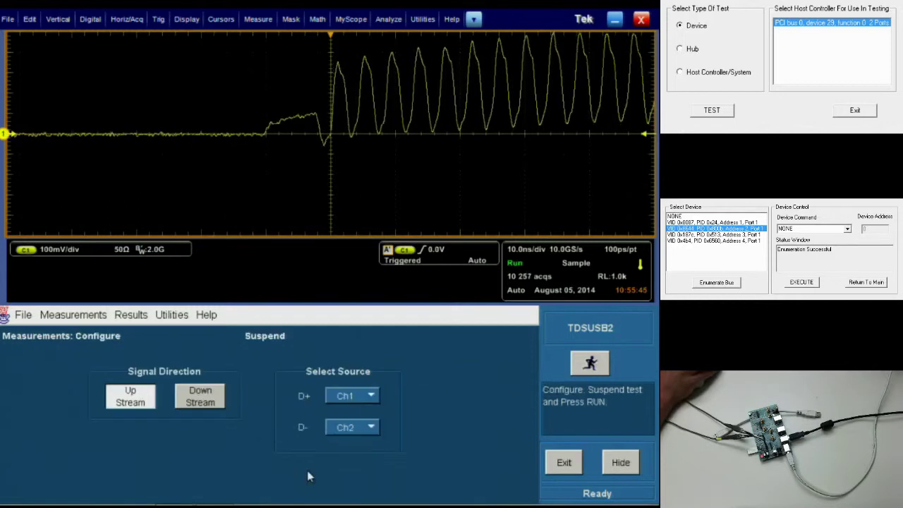
Run the Suspend test and execute the SUSPEND device command in HSETT.
left_click(590, 364)
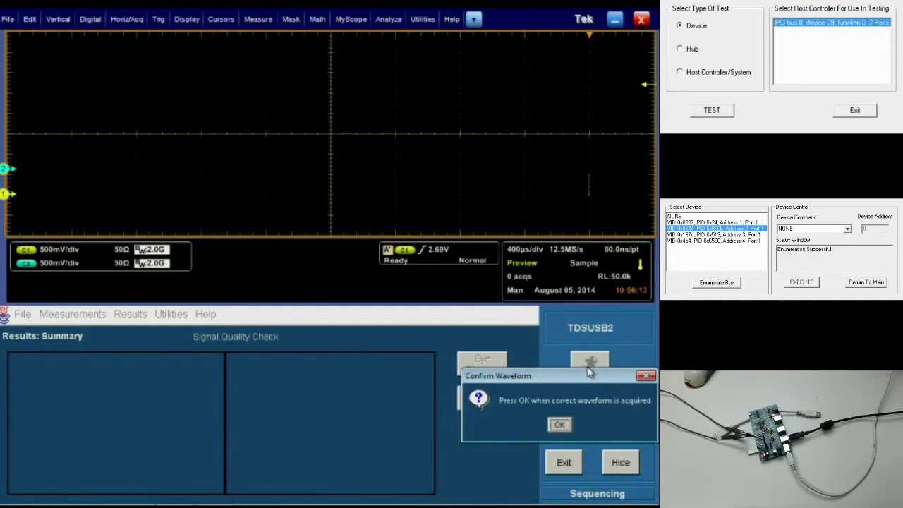
left_click(846, 229)
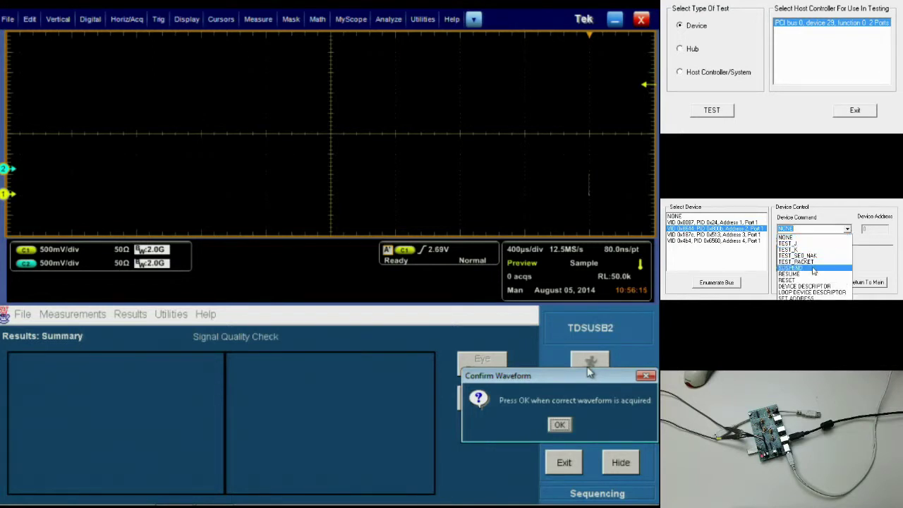
left_click(809, 268)
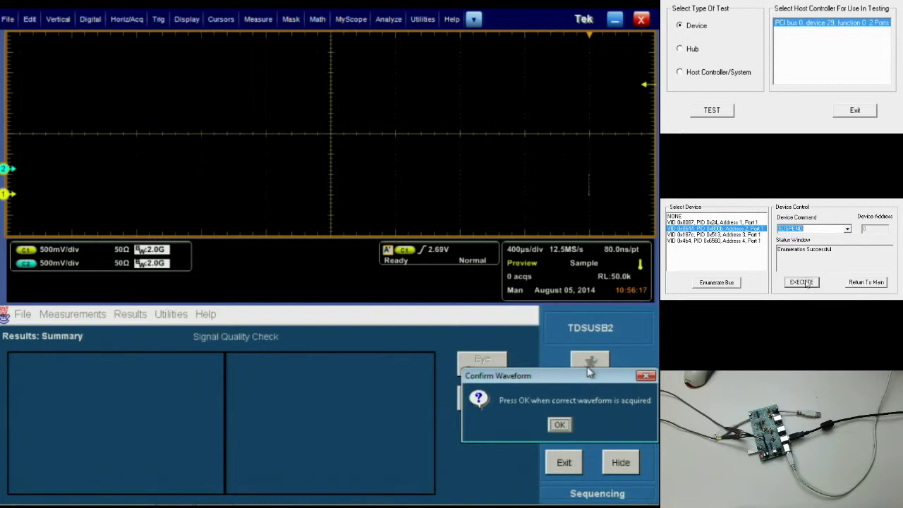
left_click(802, 283)
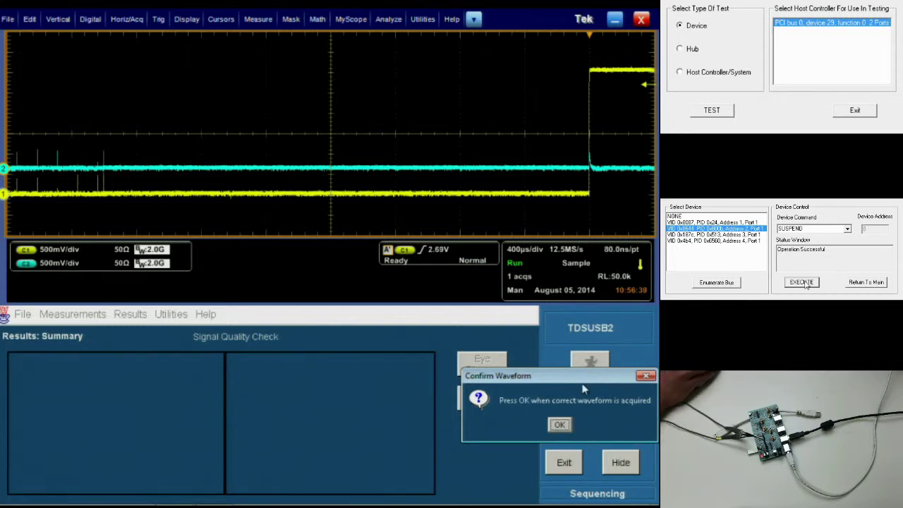
Accept the suspend waveform and review the 3.000113 ms suspend time against the 3.000–3.125 ms spec.
left_click(559, 424)
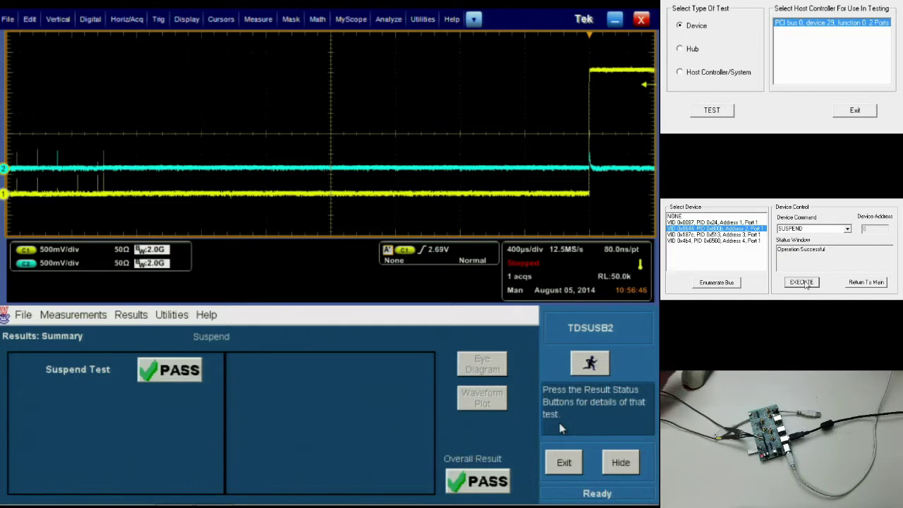
left_click(181, 377)
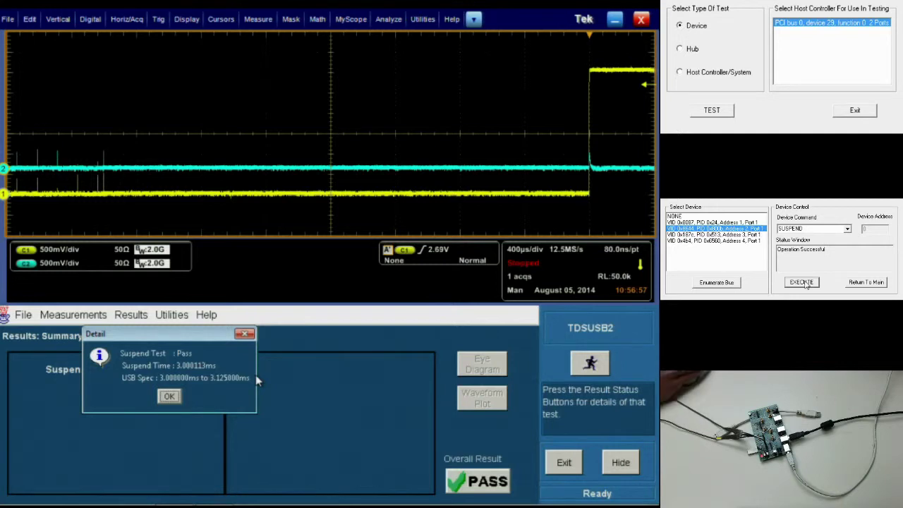
left_click(171, 398)
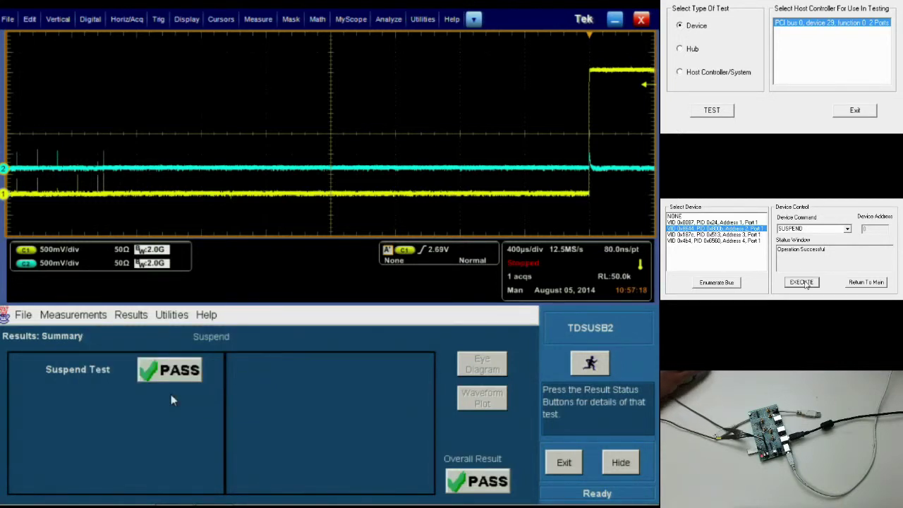
Select the Resume measurement and open its test configuration.
left_click(95, 315)
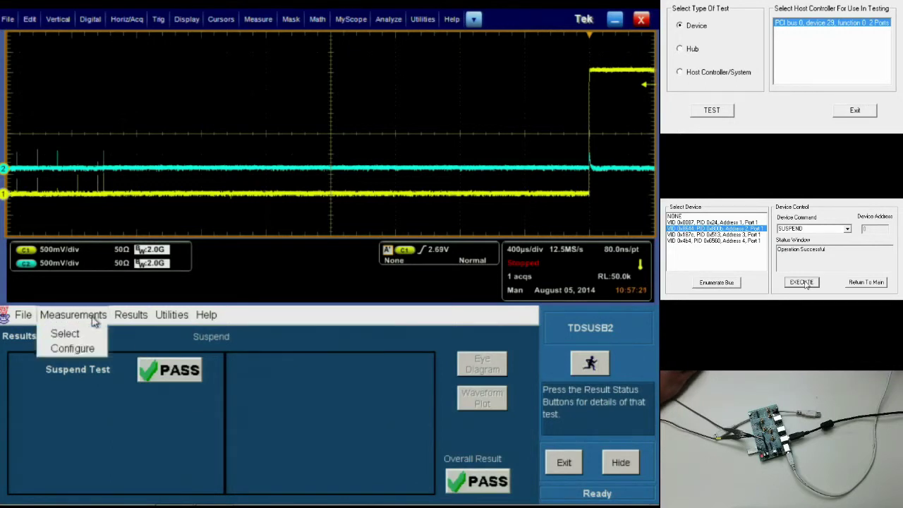
left_click(79, 335)
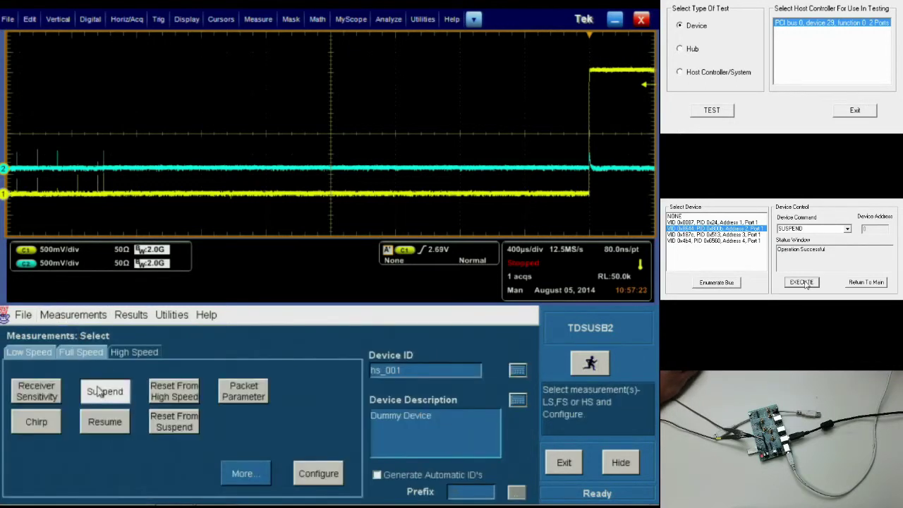
left_click(110, 430)
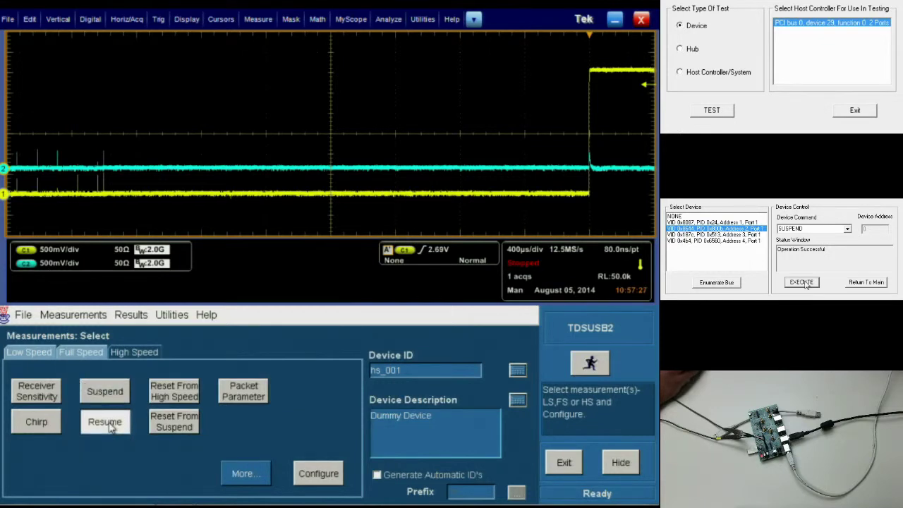
left_click(318, 479)
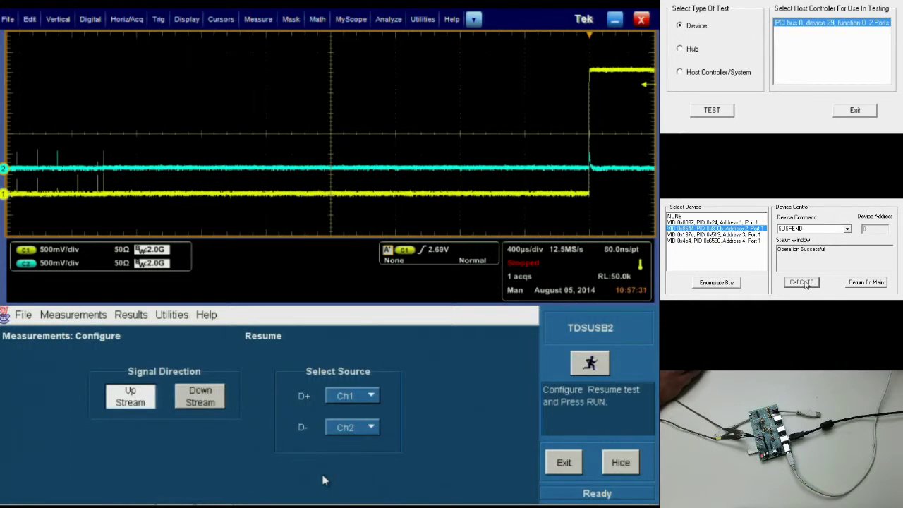
Run the Resume test, execute the RESUME command in HSETT, and accept the captured waveform.
left_click(591, 363)
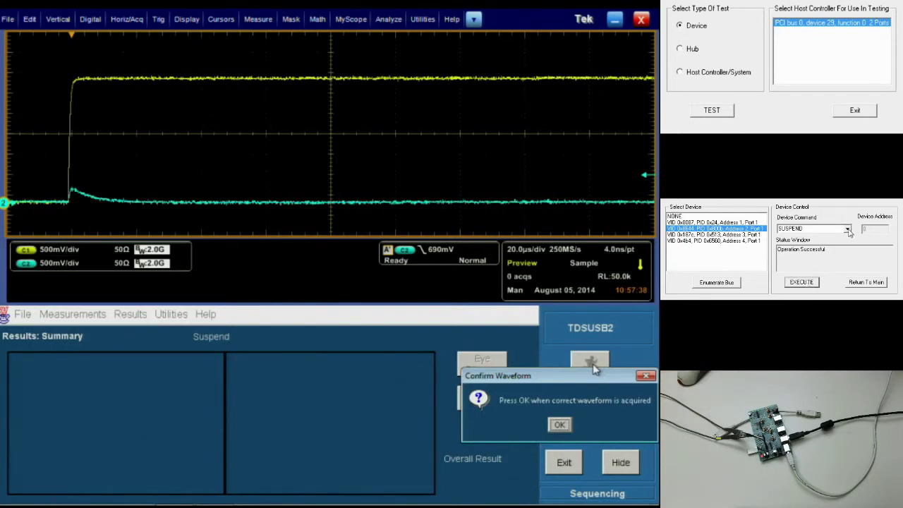
left_click(848, 230)
left_click(789, 274)
left_click(801, 282)
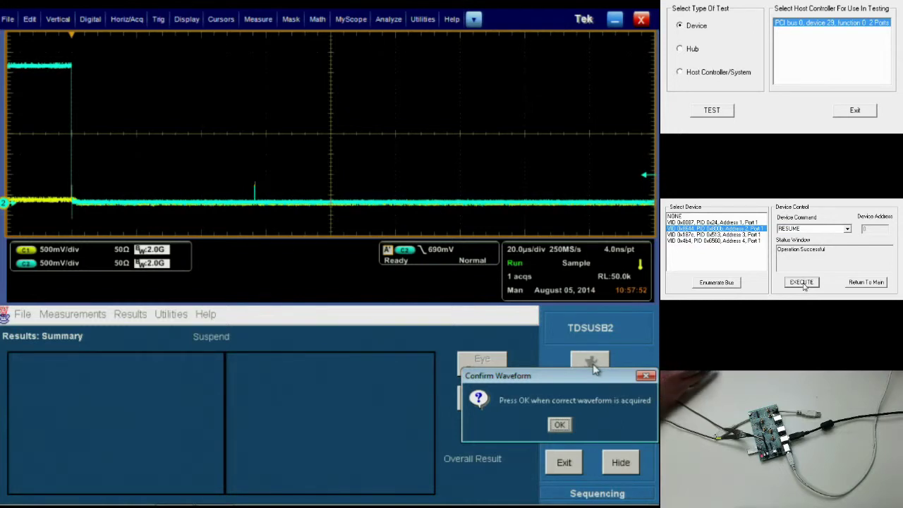
left_click(560, 426)
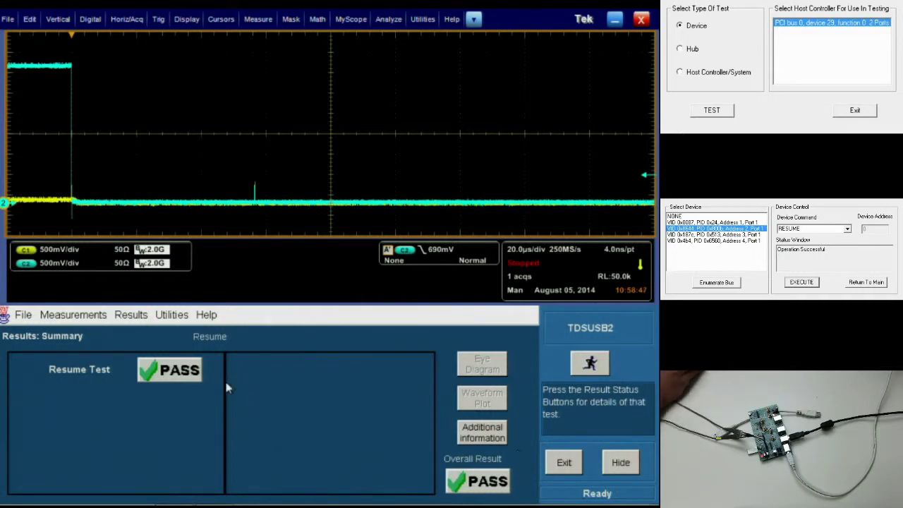
Select the Reset From High Speed measurement and open its test configuration.
left_click(92, 317)
left_click(83, 333)
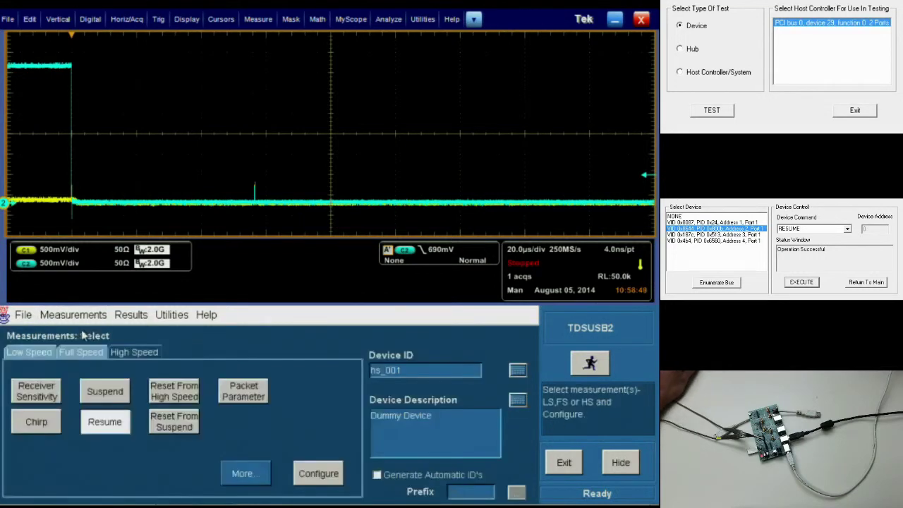
left_click(176, 394)
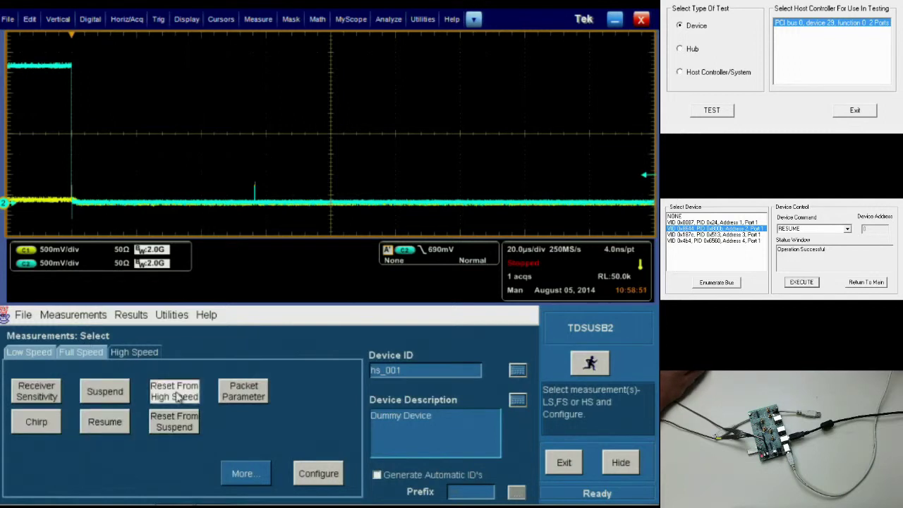
left_click(307, 472)
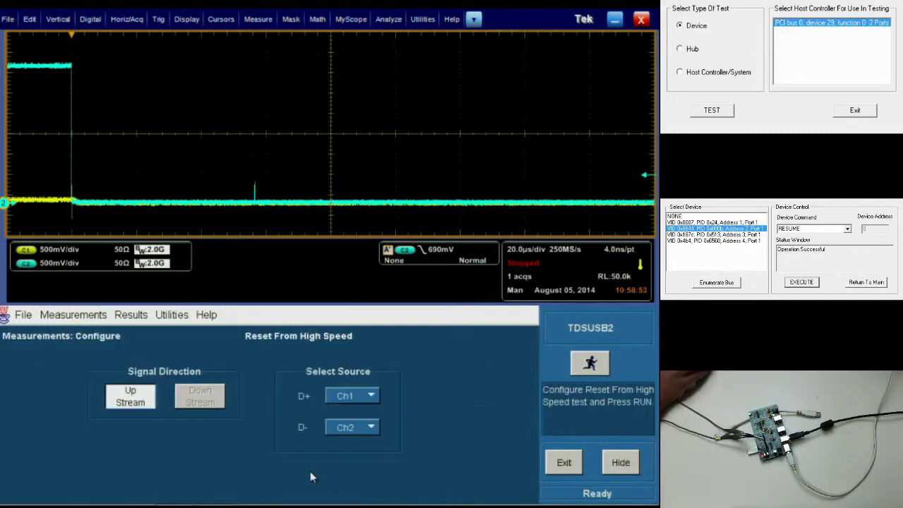
Run the test, execute the RESET command in HSETT, and accept the captured reset waveform.
left_click(591, 363)
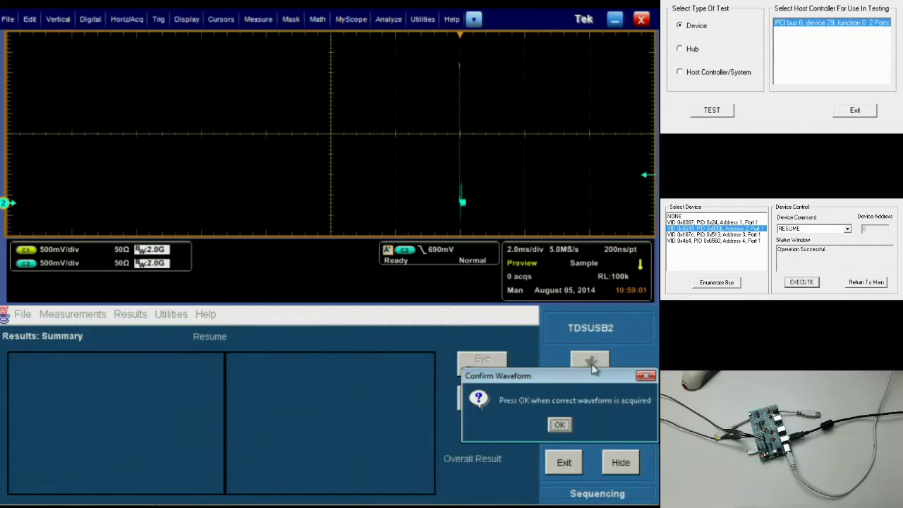
left_click(847, 229)
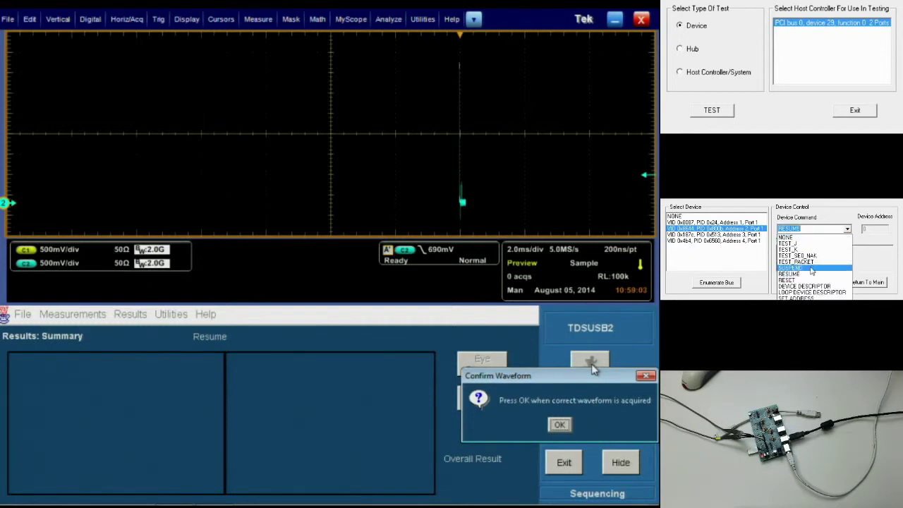
left_click(791, 280)
left_click(797, 282)
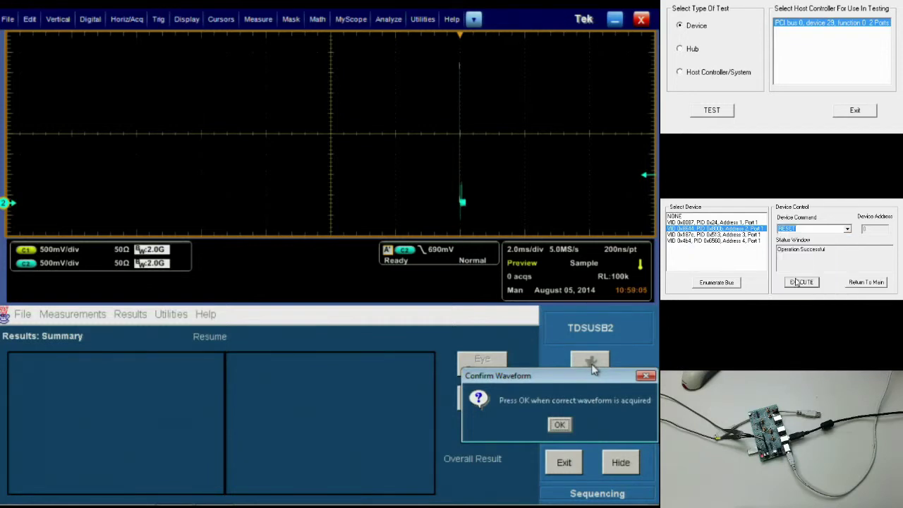
left_click(797, 282)
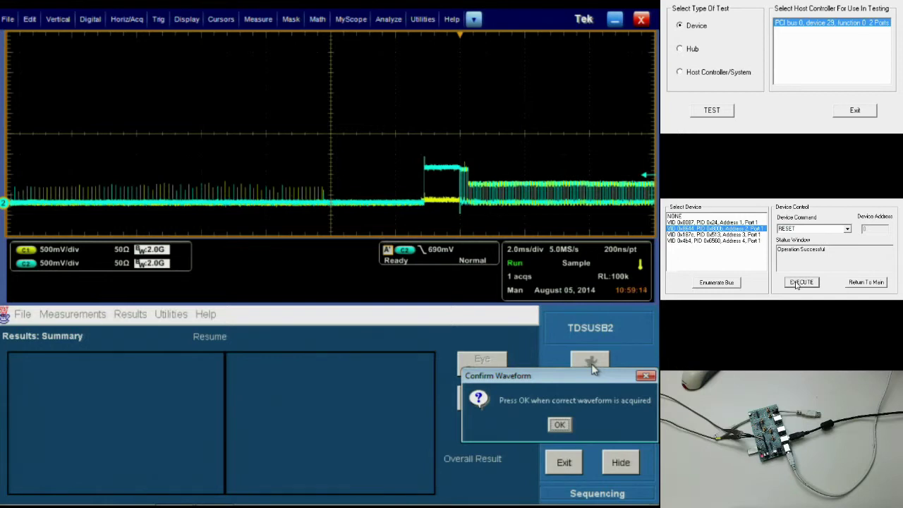
left_click(562, 426)
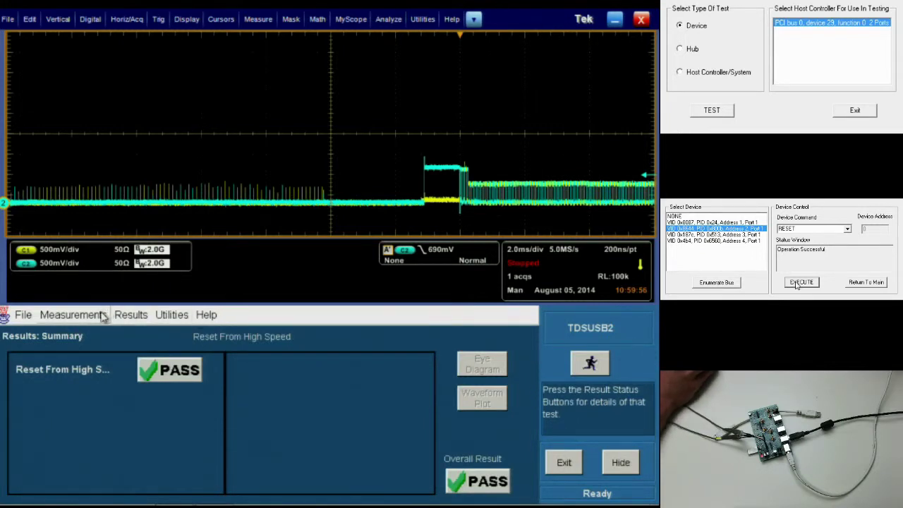
Select the Reset From Suspend measurement and open its test configuration.
left_click(73, 315)
left_click(82, 334)
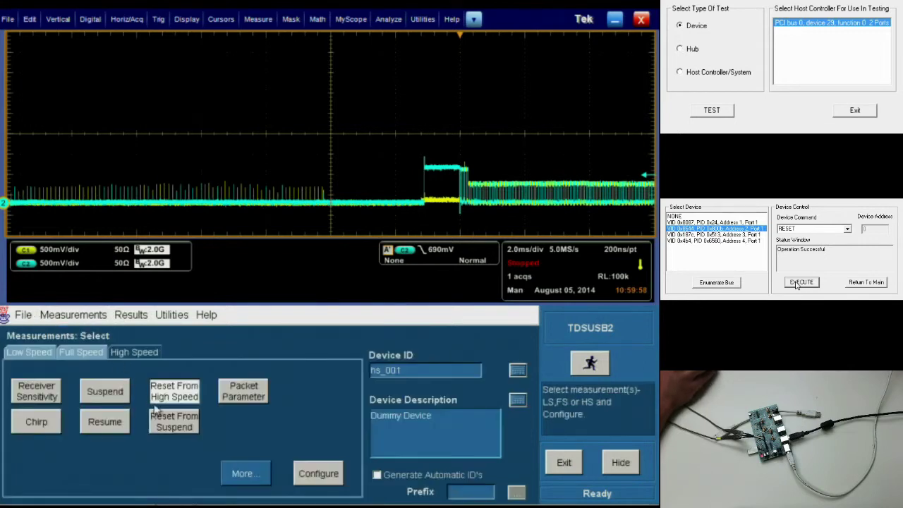
left_click(176, 424)
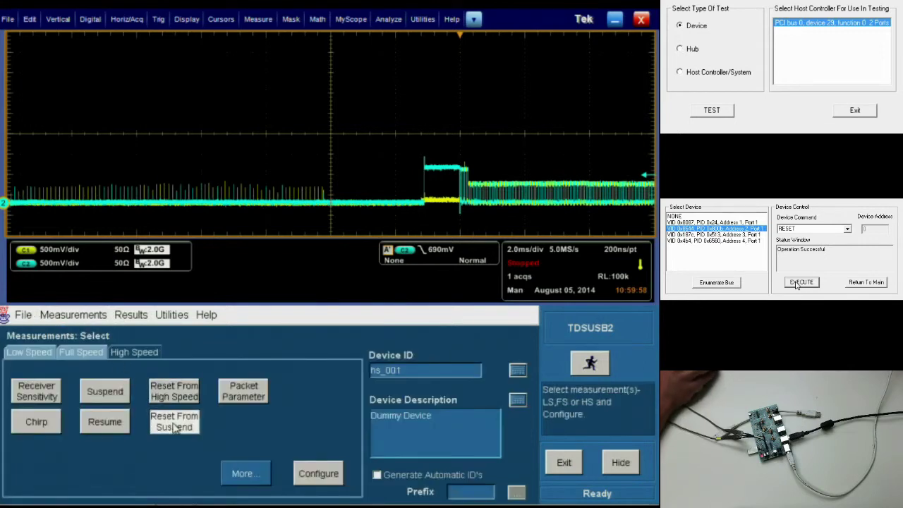
left_click(321, 474)
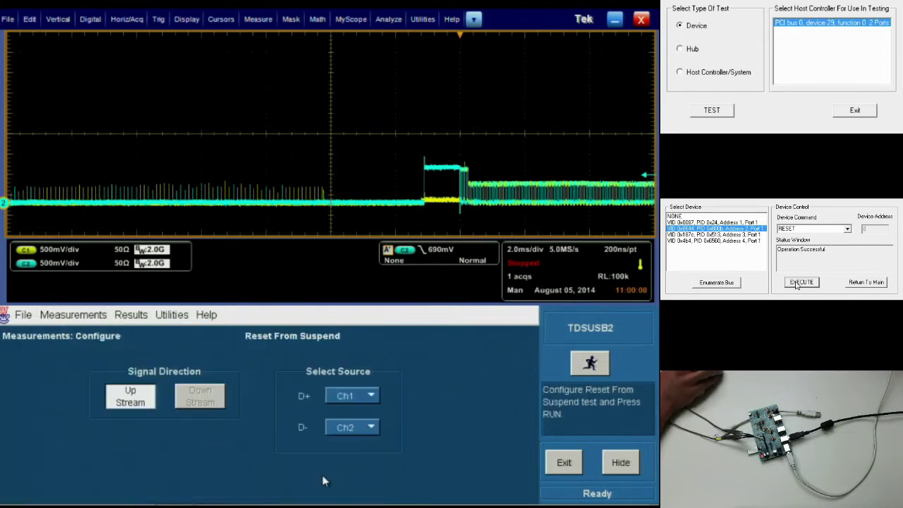
Run the Reset From Suspend test and suspend the device with the SUSPEND command in HSETT.
left_click(590, 364)
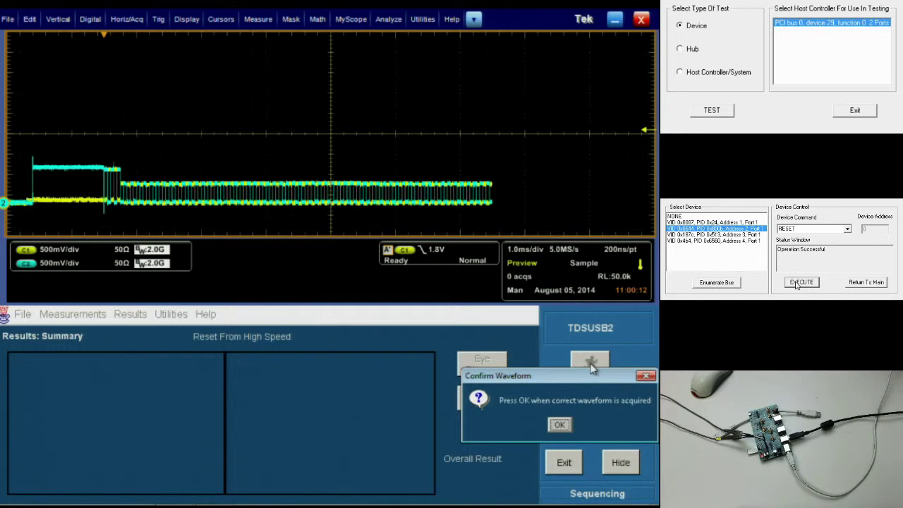
left_click(847, 230)
left_click(790, 268)
left_click(801, 282)
Execute the RESET command on the suspended device and accept the captured reset waveform.
left_click(846, 230)
left_click(798, 280)
left_click(801, 282)
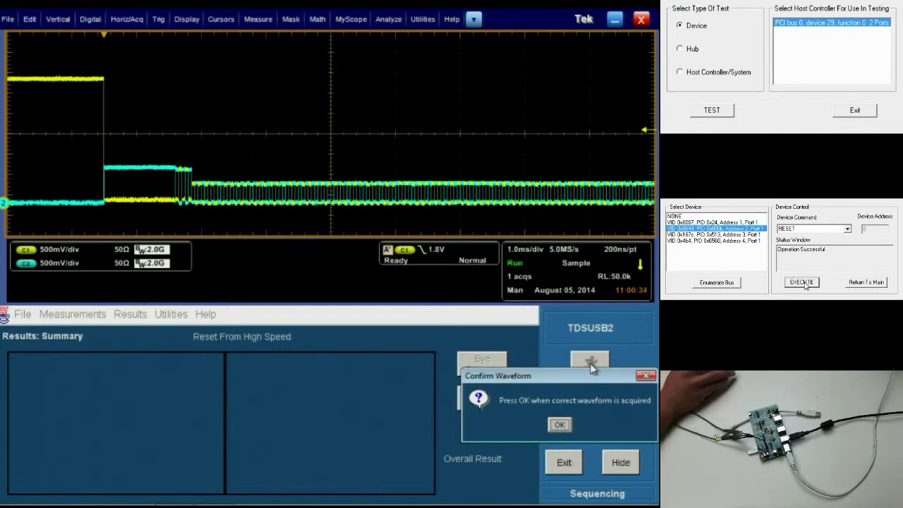
left_click(559, 425)
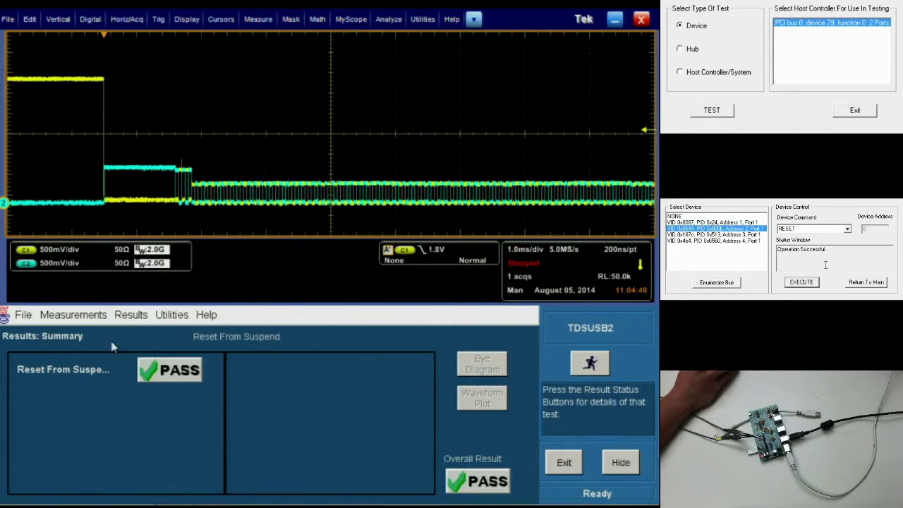
Select the Chirp measurement and open its Device configuration with D+ on Ch1, D- on Ch2.
left_click(99, 321)
left_click(86, 335)
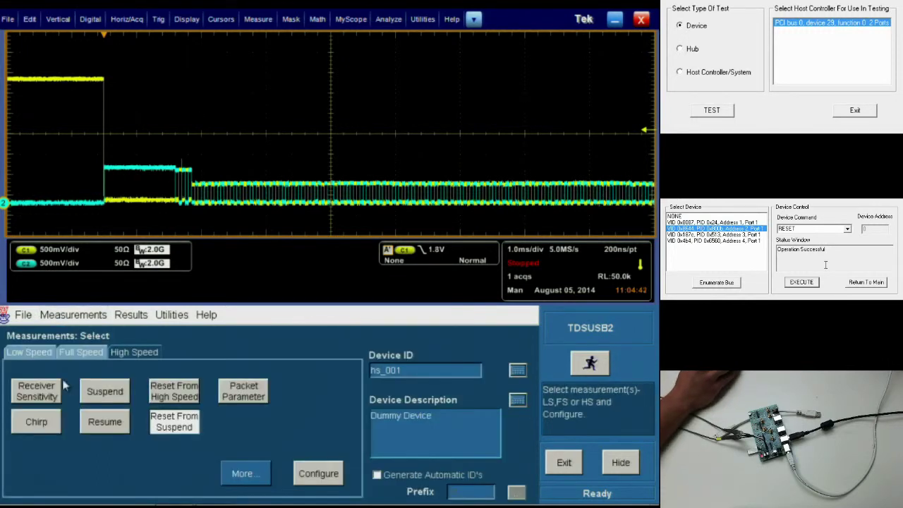
left_click(35, 423)
left_click(318, 473)
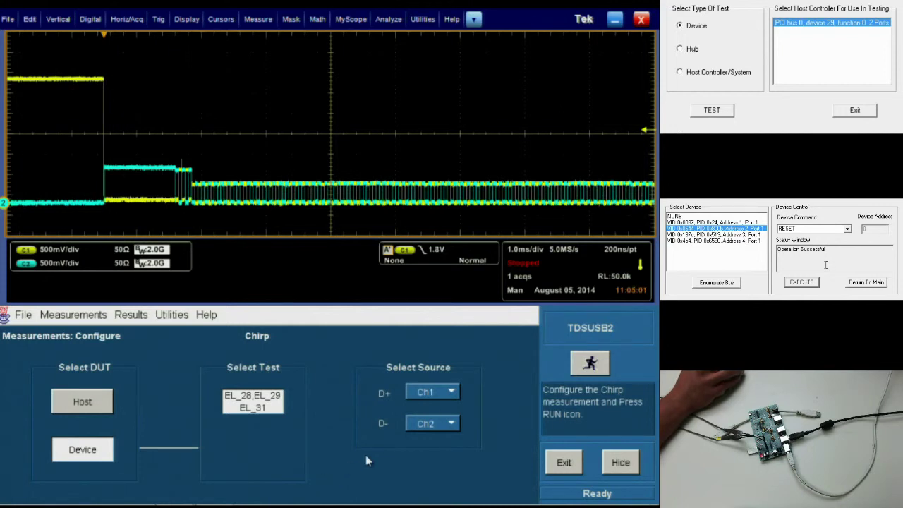
Start the Chirp test and re-enumerate the bus twice in HSETT until the chirp is captured.
left_click(590, 363)
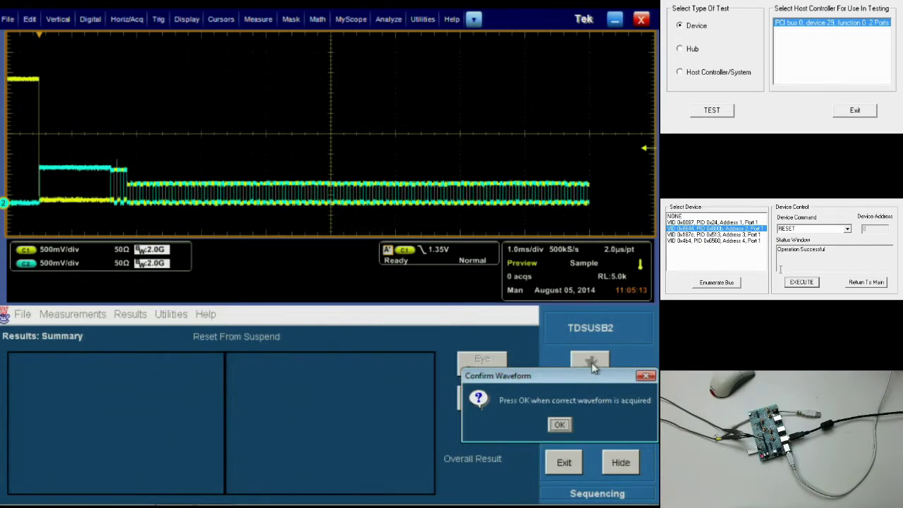
left_click(729, 283)
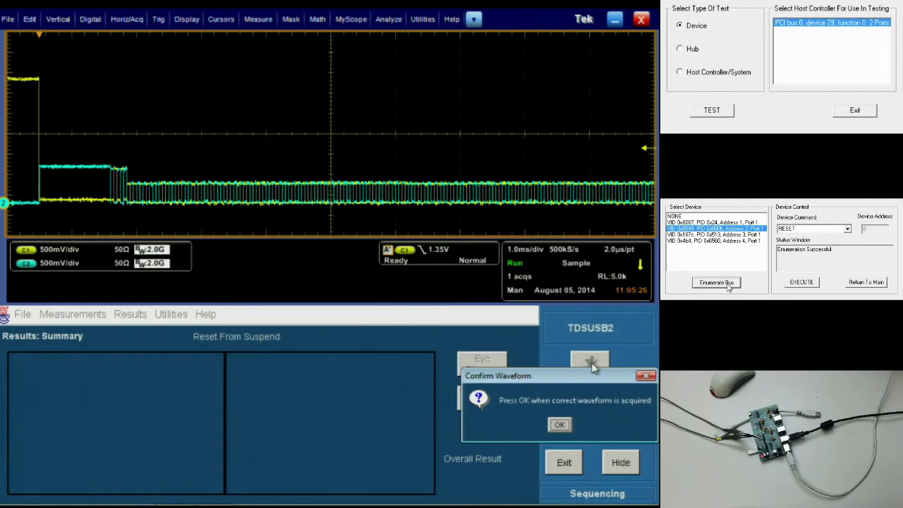
left_click(726, 283)
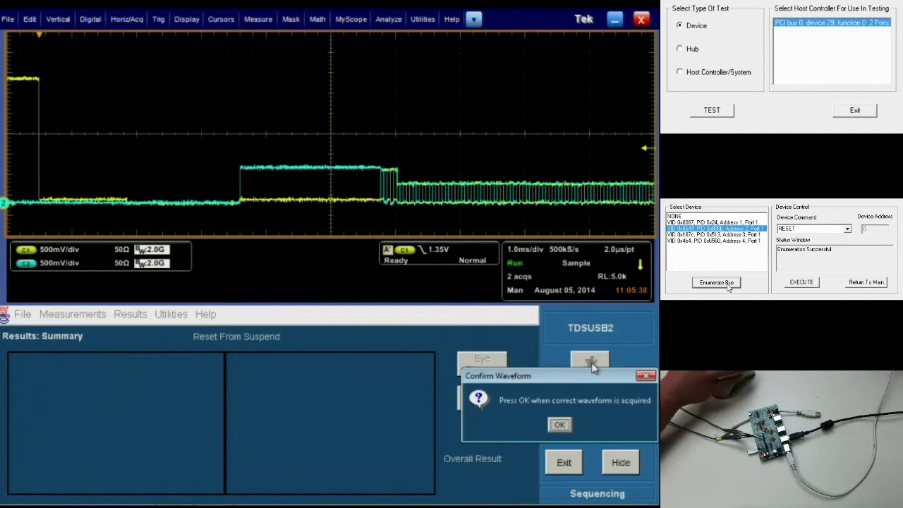
Accept the captured chirp waveform in Confirm Waveform so the Chirp analysis can proceed.
left_click(562, 424)
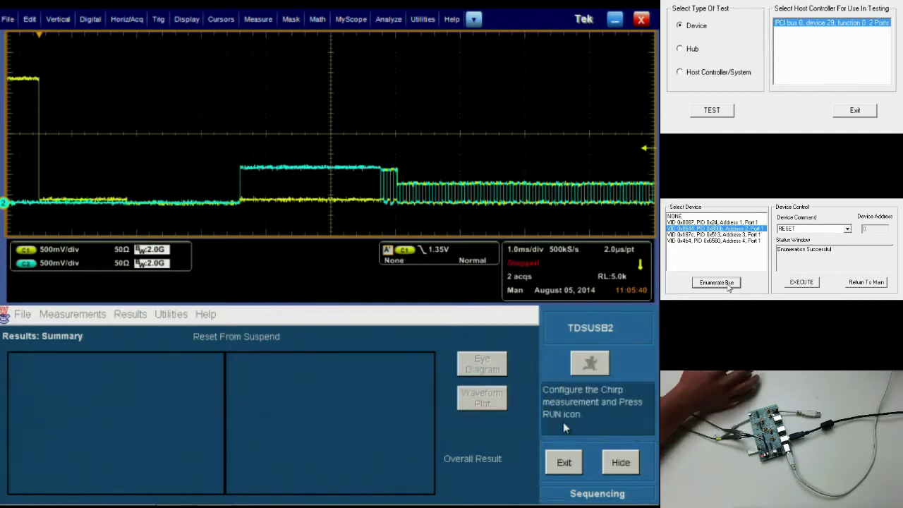